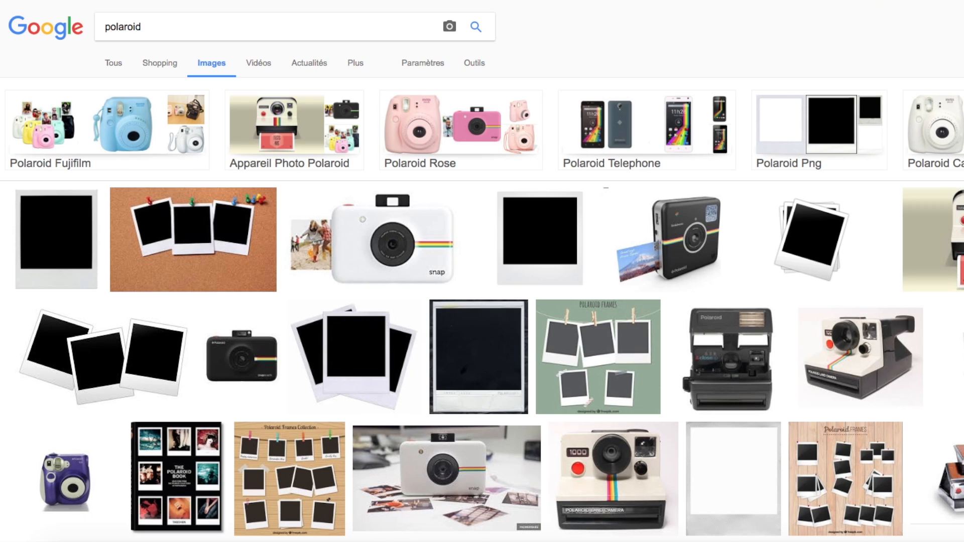
Open the first blank Polaroid frame in the image results and bring up the options for saving it
click(29, 235)
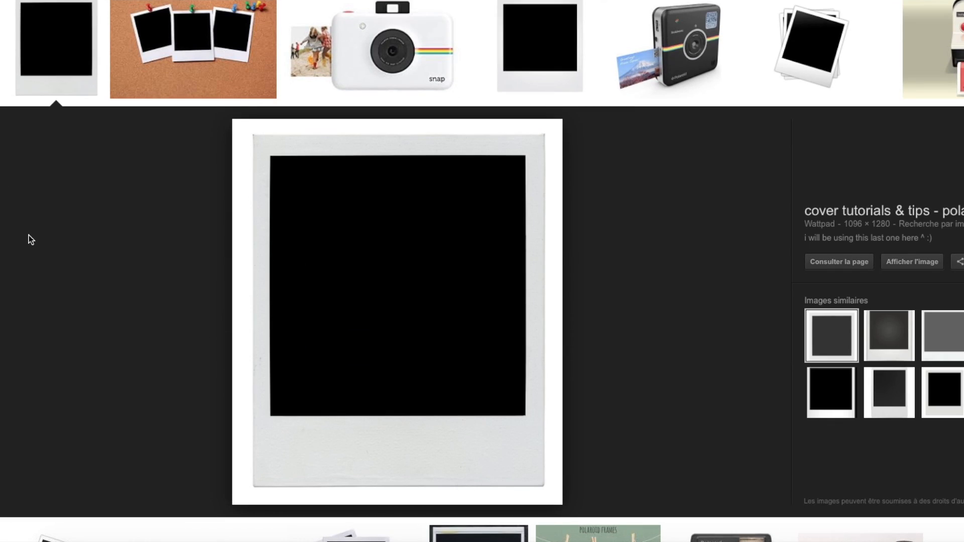
right_click(424, 227)
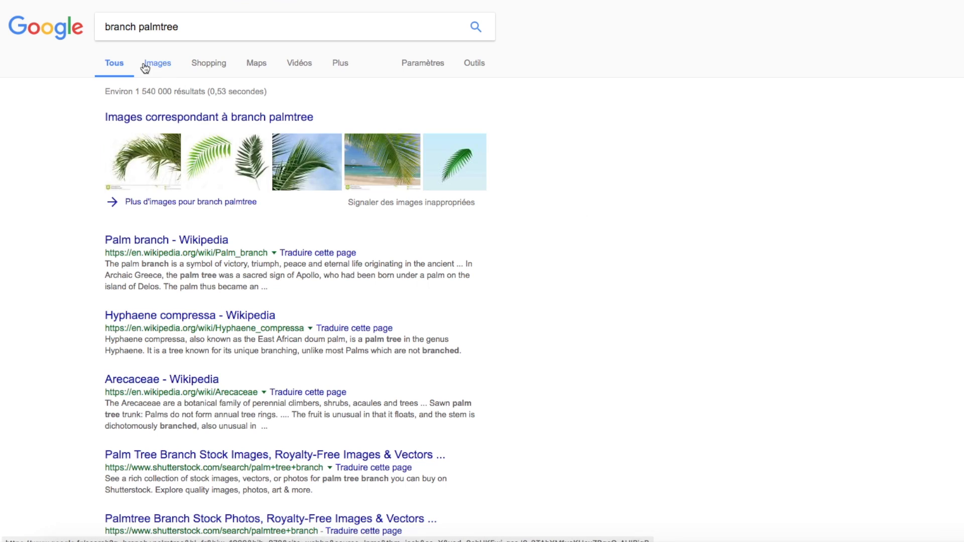
Show the image results for "branch palmtree", open the dark green artificial palm branch and save a green palm branch picture
click(146, 66)
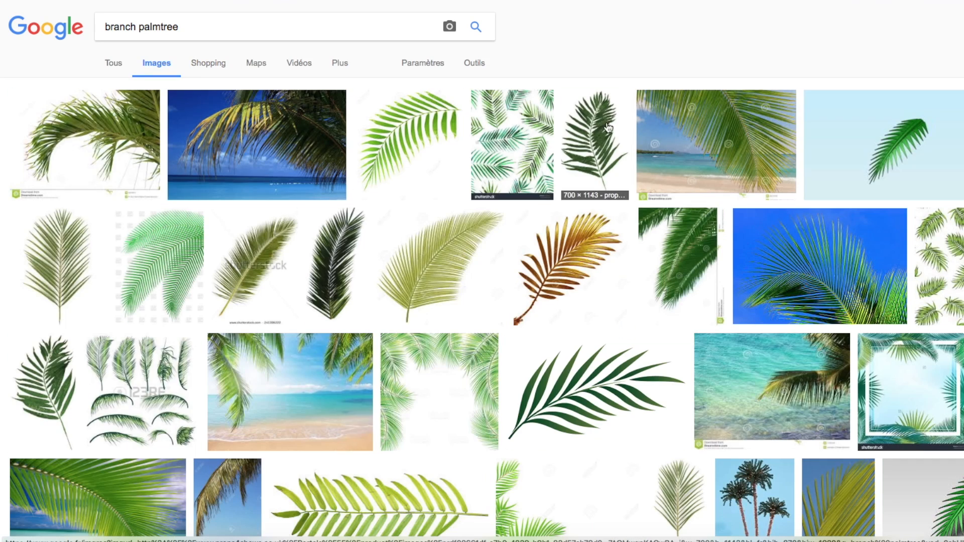
click(960, 144)
click(891, 331)
click(833, 336)
right_click(393, 272)
click(459, 432)
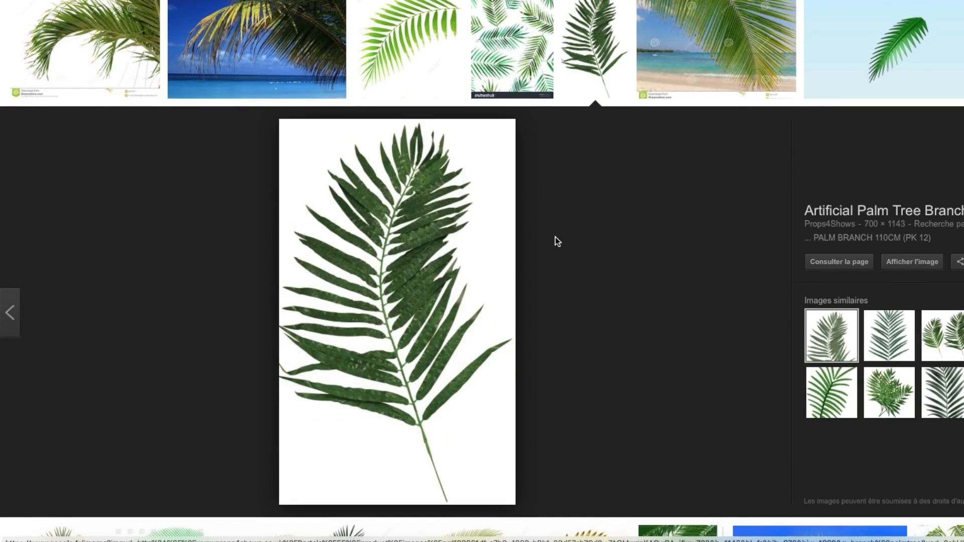
scroll(556, 241, down, 2)
right_click(410, 267)
click(457, 425)
click(795, 394)
scroll(758, 341, down, 5)
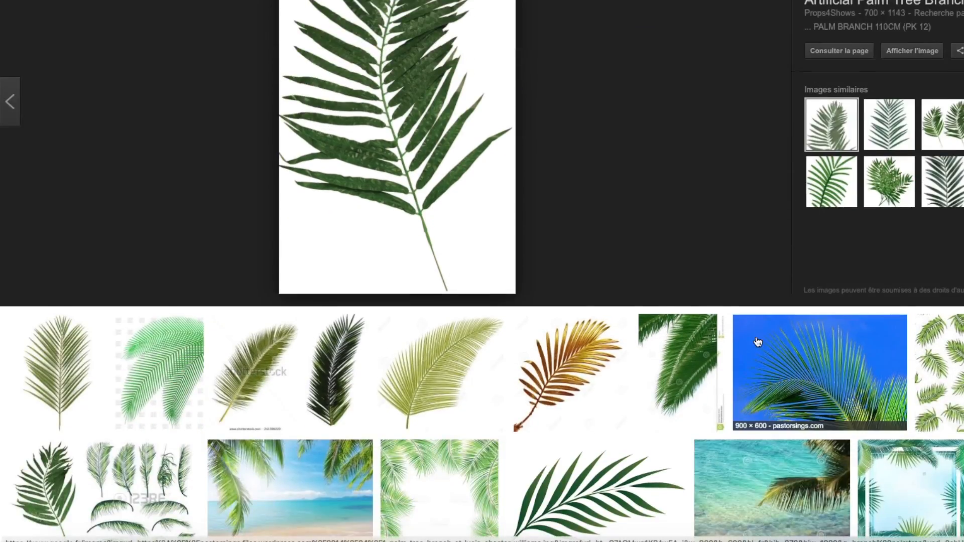
Open the 300 × 300 Areca palm branch picture in the results and save it under a chosen location
click(99, 263)
right_click(375, 219)
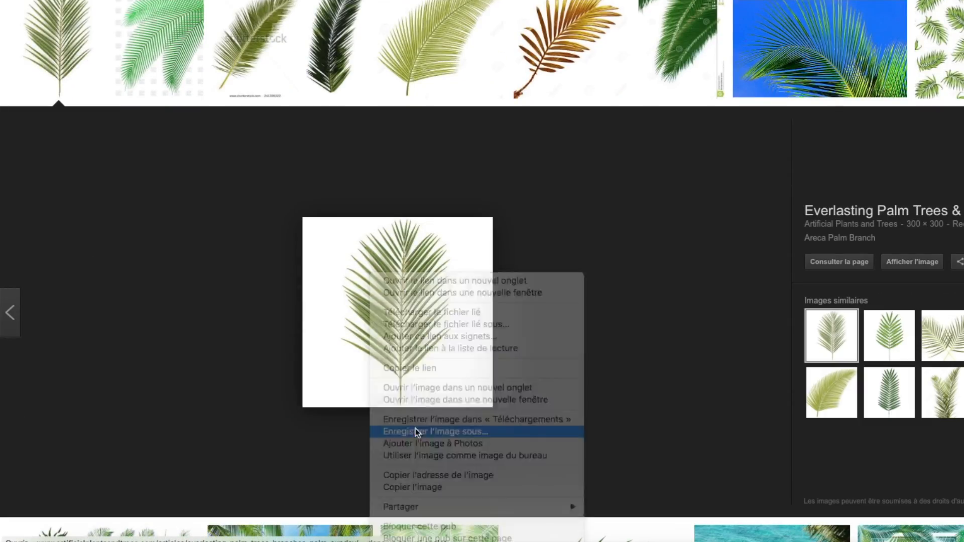
click(442, 430)
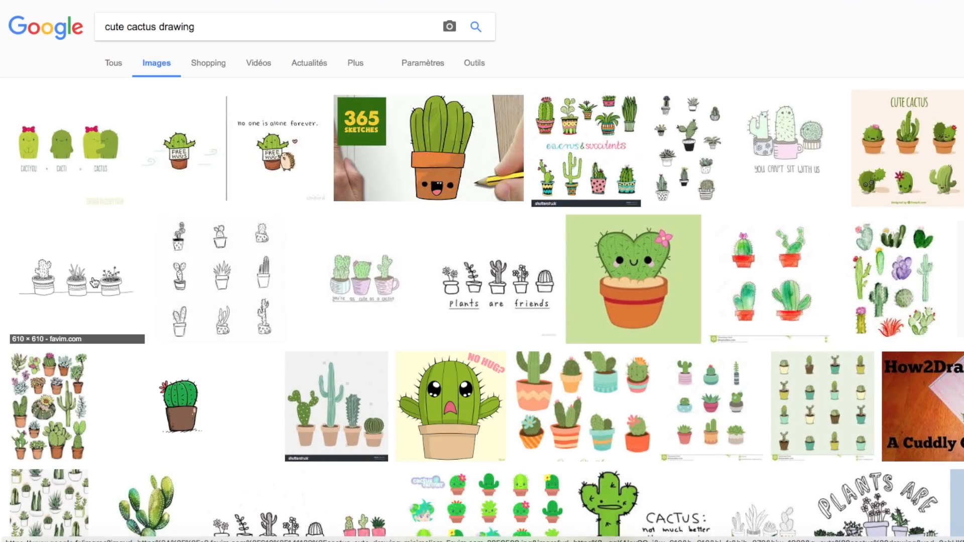
From the cute cactus drawing with pink pots, open the similar picture of five cacti in coloured pots and save it
scroll(91, 279, down, 1)
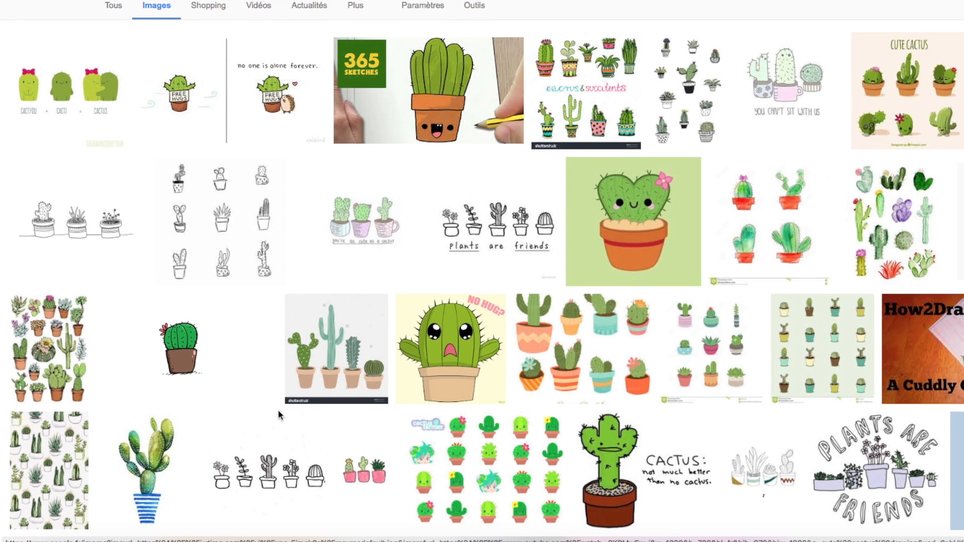
click(372, 475)
click(889, 354)
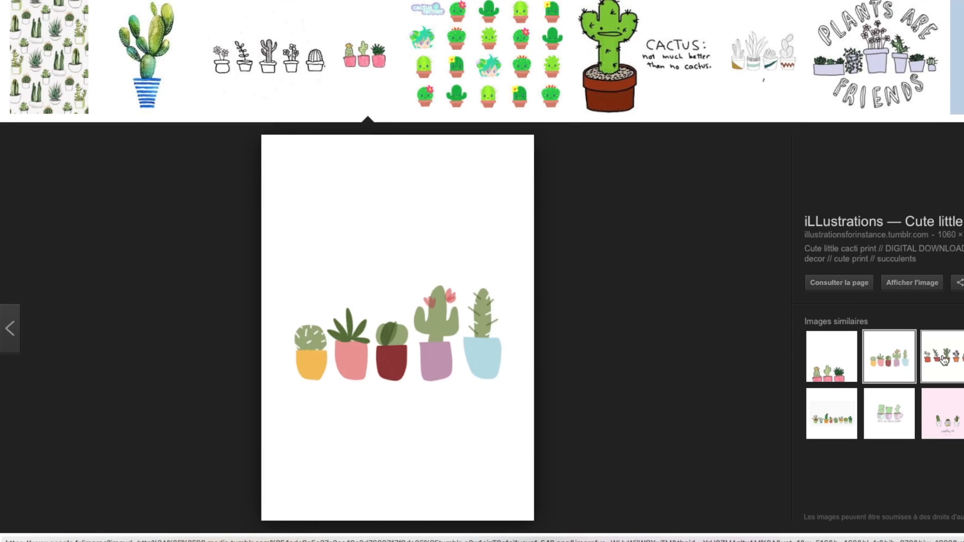
right_click(393, 274)
click(428, 432)
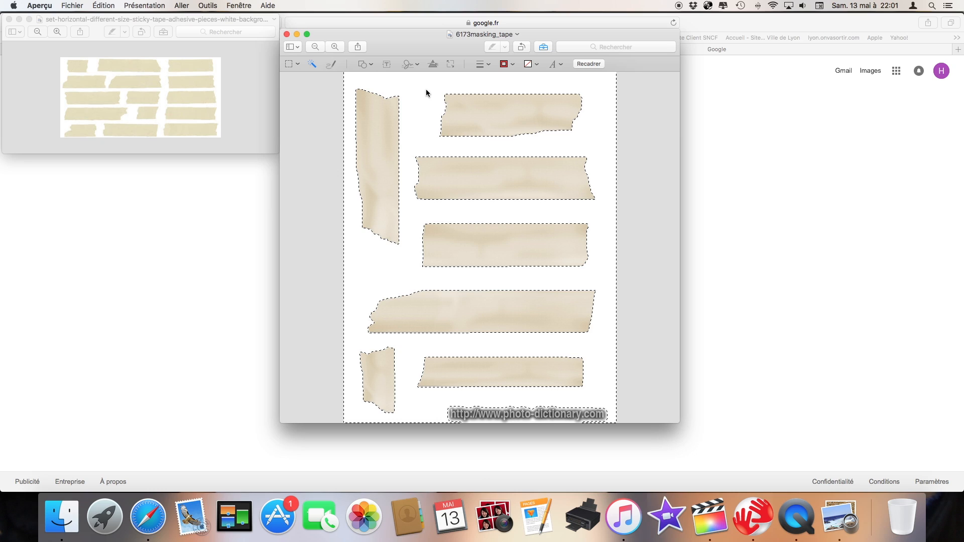
In Preview, delete the selected white background around the tape pieces in 6173masking_tape and convert the document to PNG
key(Delete)
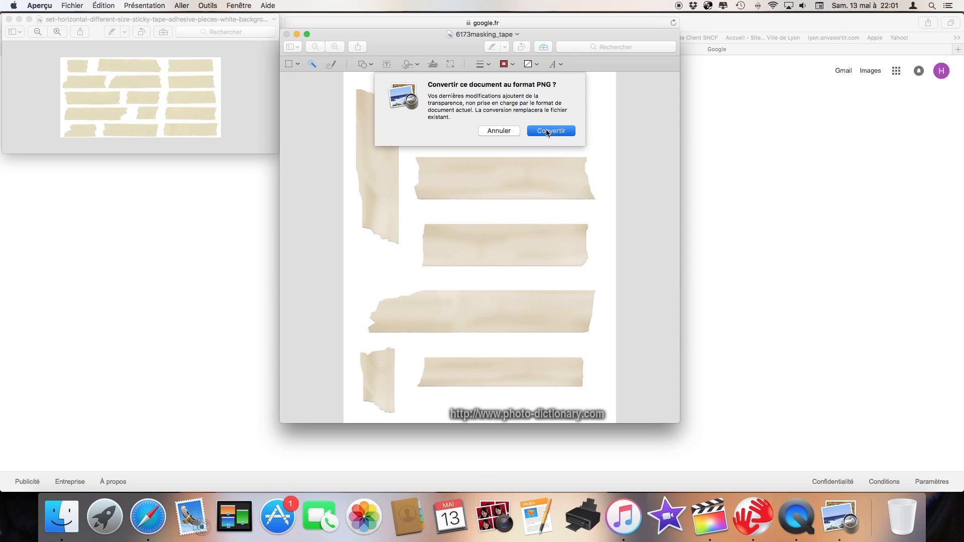
click(547, 131)
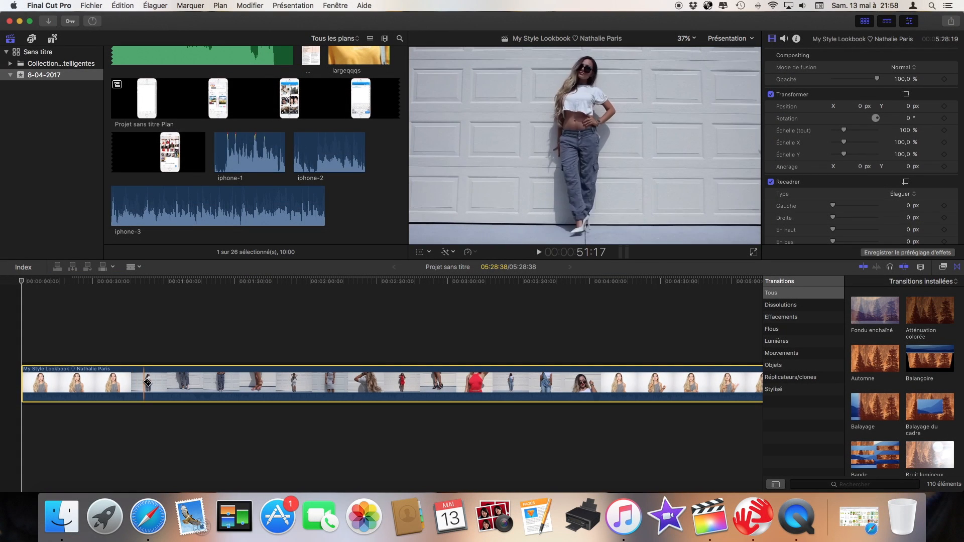
In Final Cut Pro, split the My Style Lookbook clip at about 51 seconds and delete its opening part
click(141, 384)
key(a)
click(118, 385)
key(Delete)
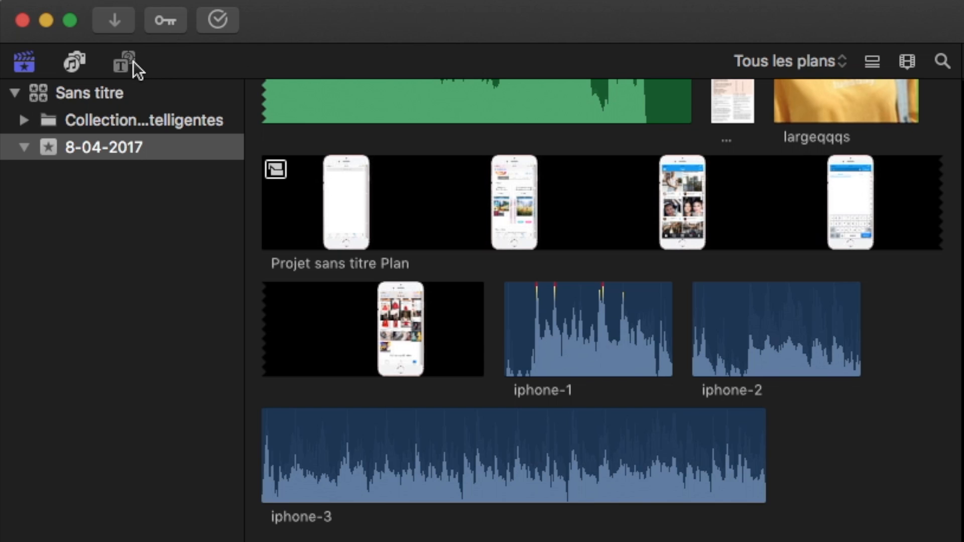
Insert the Blancs generator at the very start of the timeline, before the lookbook clip
click(131, 63)
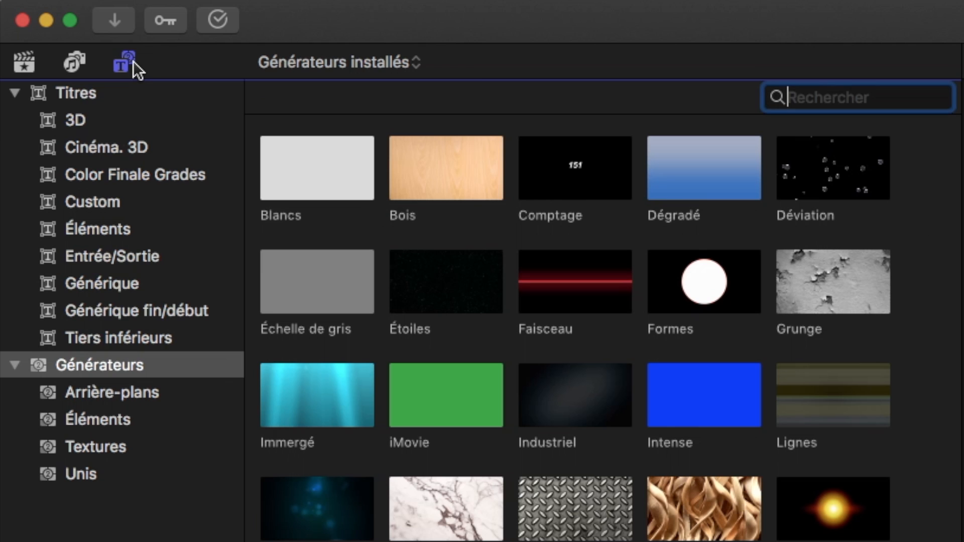
drag(331, 194, 221, 541)
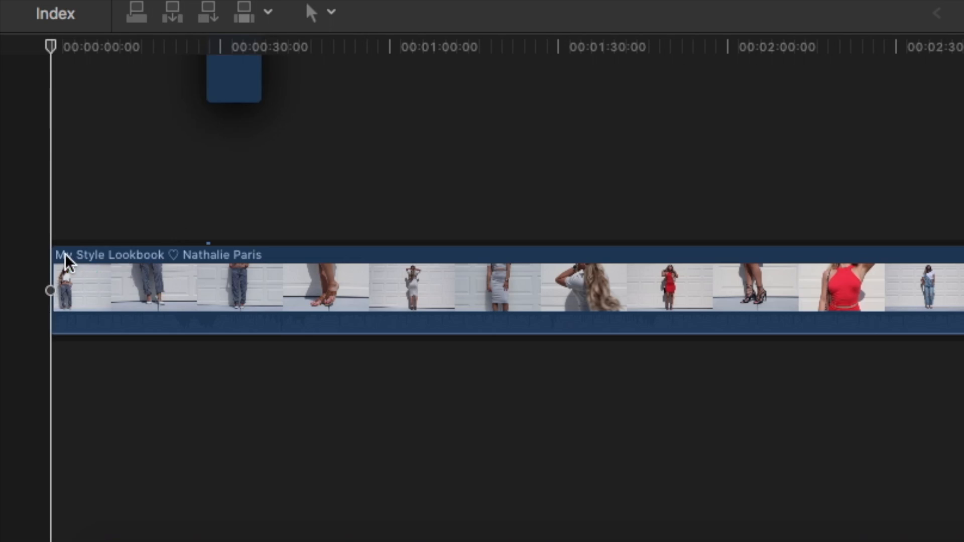
mouse_move(67, 261)
mouse_down()
mouse_move(47, 273)
mouse_move(59, 270)
mouse_up()
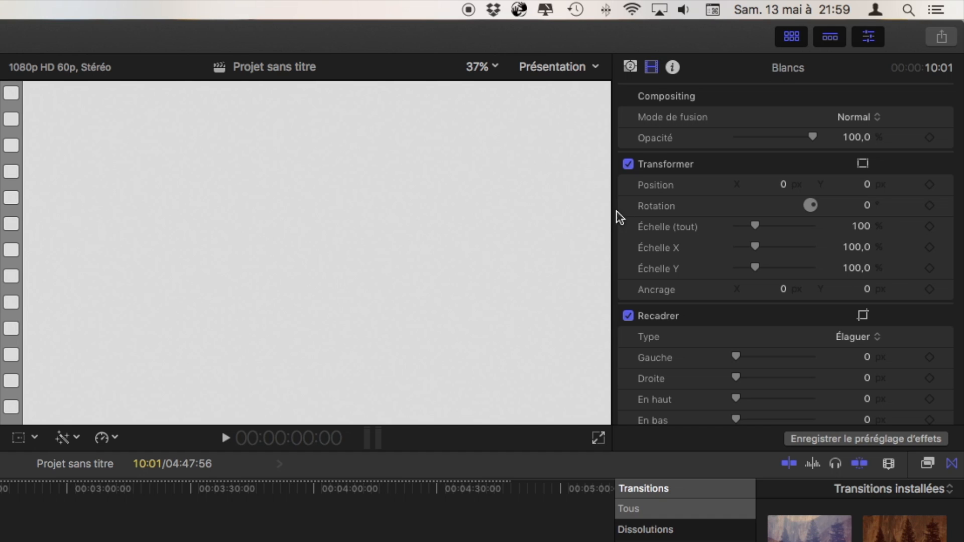
Set the colour of the Blancs generator to Bright White
click(631, 67)
click(836, 122)
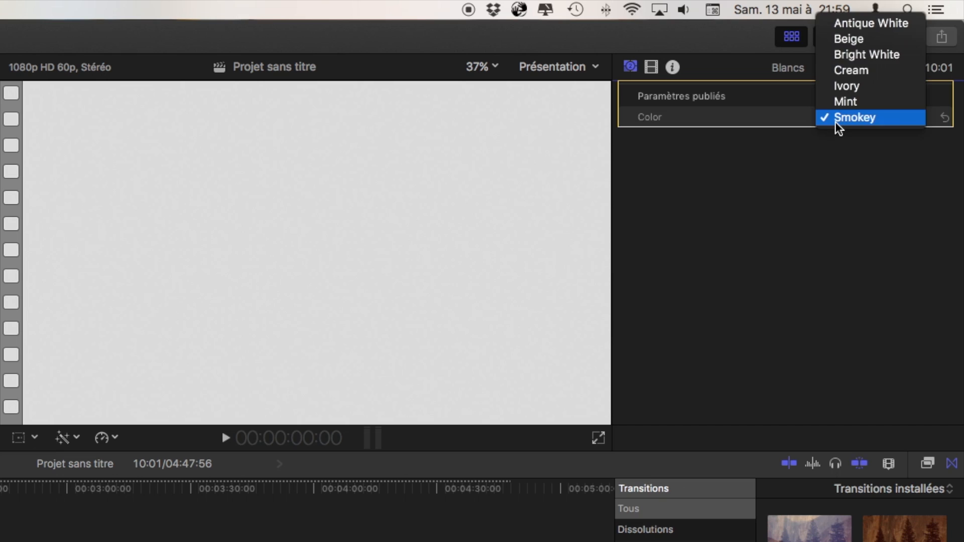
click(849, 53)
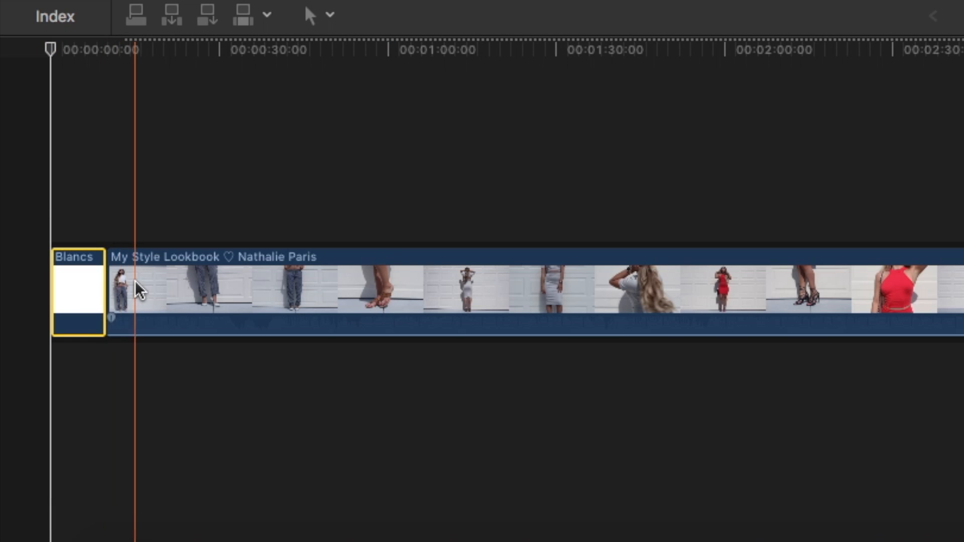
Place the lookbook clip above Blancs at the timeline start, extend Blancs to the clip's end, and show the media library
drag(135, 286, 52, 193)
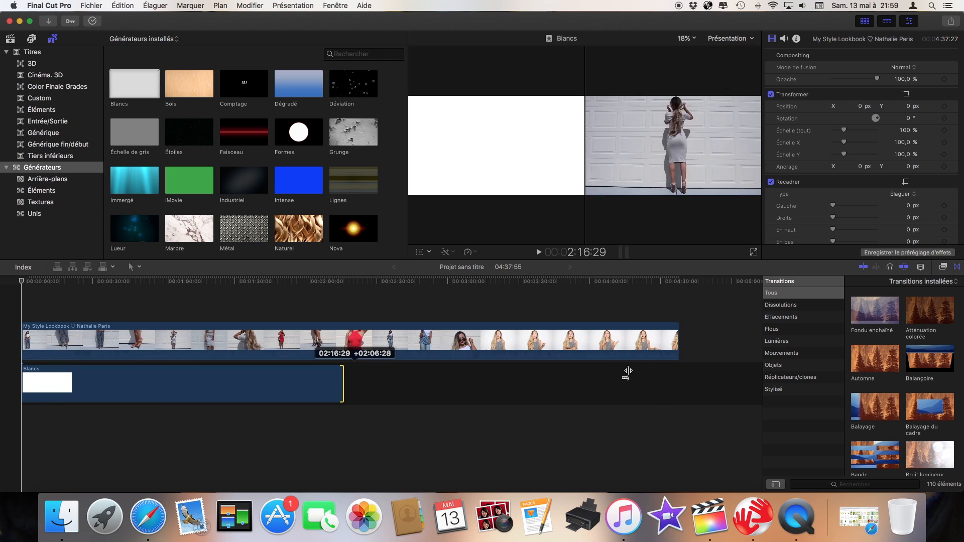
drag(104, 297, 963, 263)
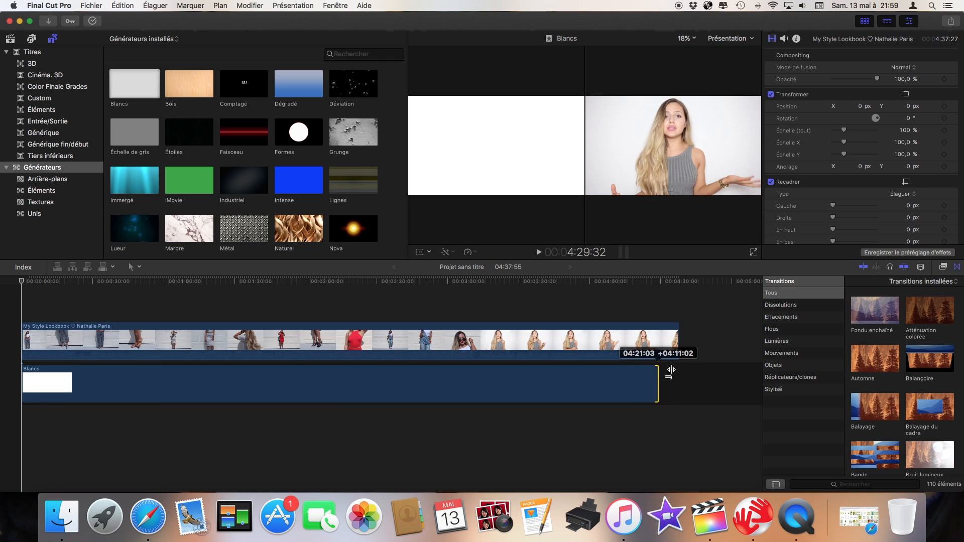
drag(672, 370, 691, 370)
click(9, 39)
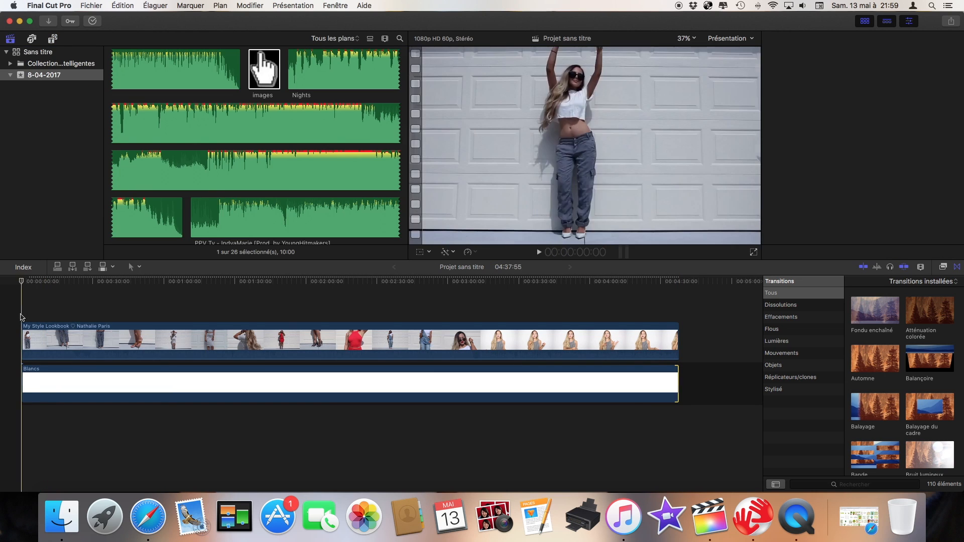
Resize the short first lookbook segment in the viewer, keeping a white border of the background around it
click(22, 317)
click(104, 300)
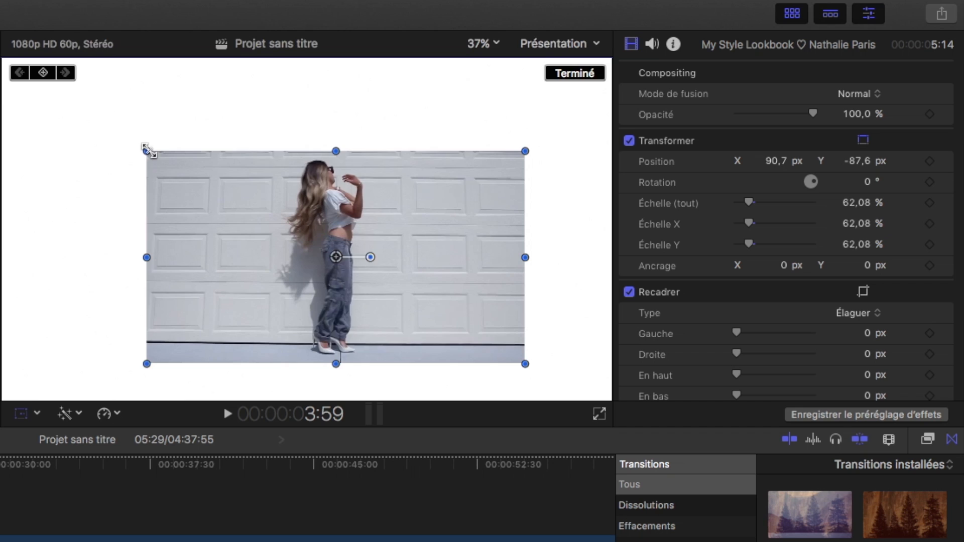
drag(569, 141, 602, 119)
Crop the first lookbook segment along its left and right edges
click(906, 181)
drag(567, 220, 523, 223)
drag(208, 220, 241, 221)
drag(525, 226, 536, 226)
Enlarge the cropped lookbook segment and reposition it towards the lower right of the white frame
click(863, 139)
drag(532, 323, 552, 340)
drag(502, 266, 521, 285)
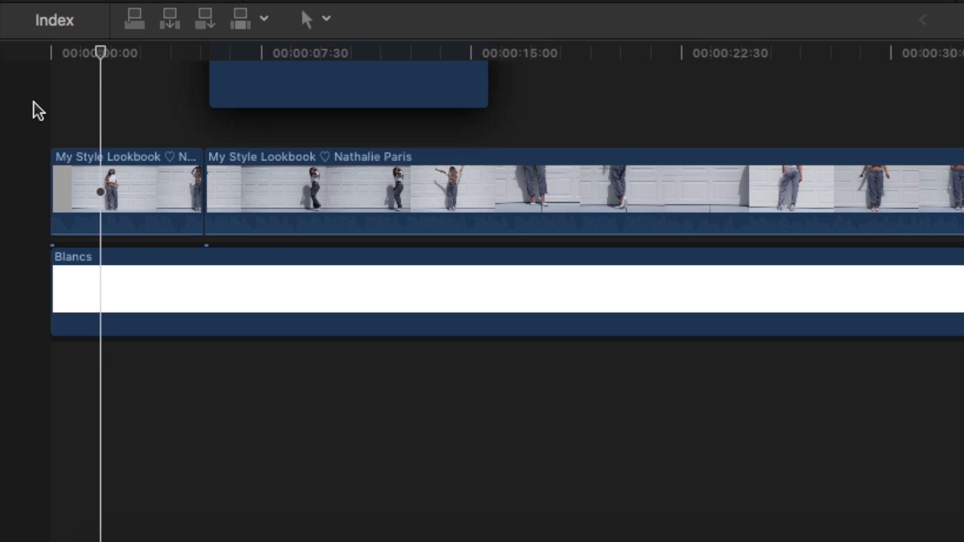
Add 6173masking_tape above the first lookbook segment and crop it to the tall upper-left strip, 406.5 px off the right and about 309 px off the bottom
drag(33, 107, 40, 111)
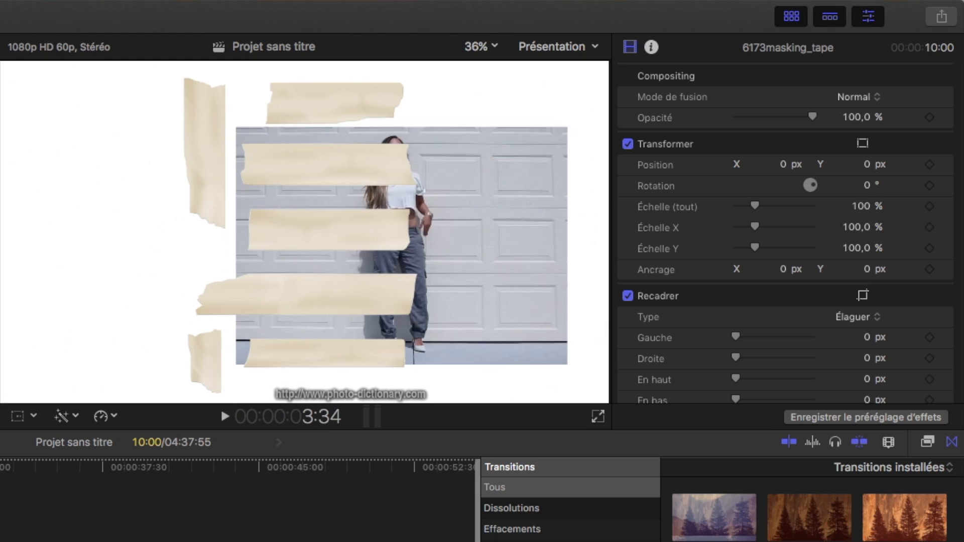
click(863, 295)
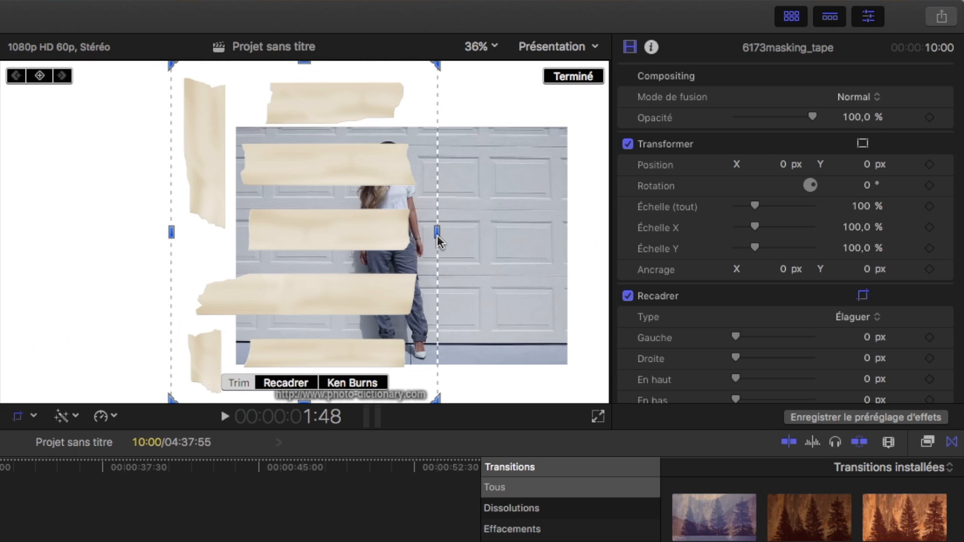
drag(437, 235, 238, 234)
drag(205, 402, 205, 252)
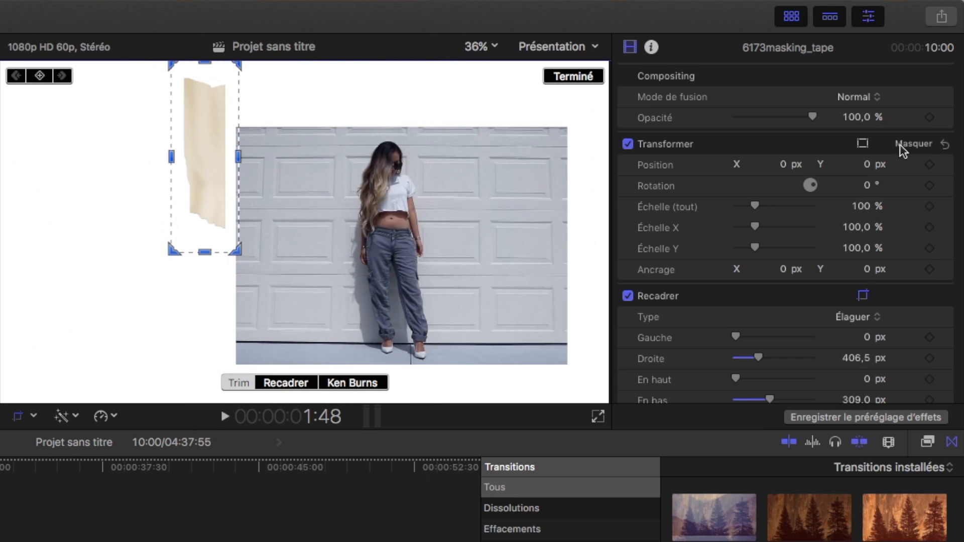
Place the tape strip diagonally across the upper-right corner of the lookbook picture and lower its opacity slightly
click(864, 143)
drag(262, 157, 546, 150)
drag(812, 116, 799, 117)
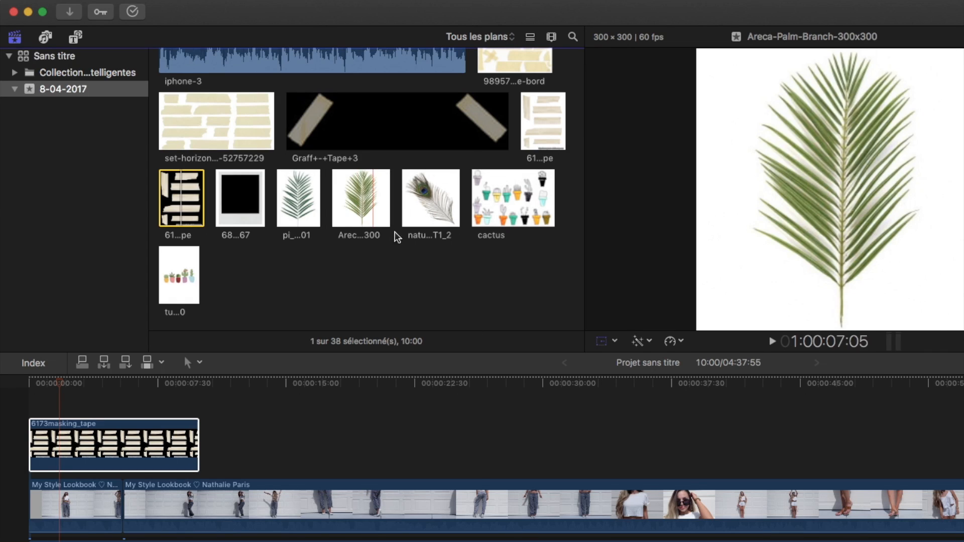
Add the pi_23796-01 palm leaf above the tape clip, scale it down, and position it on the white area left of the picture
click(318, 208)
key(q)
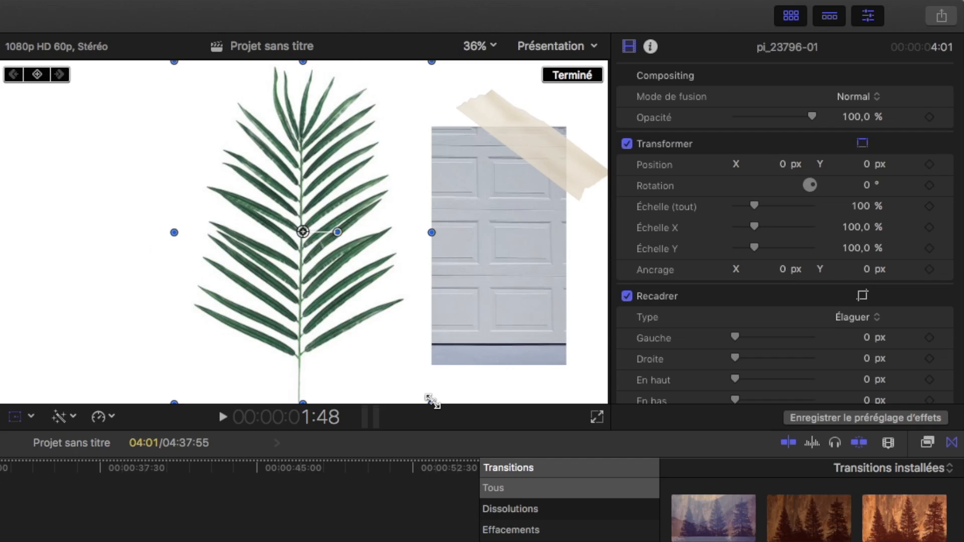
drag(432, 402, 387, 342)
drag(311, 257, 104, 246)
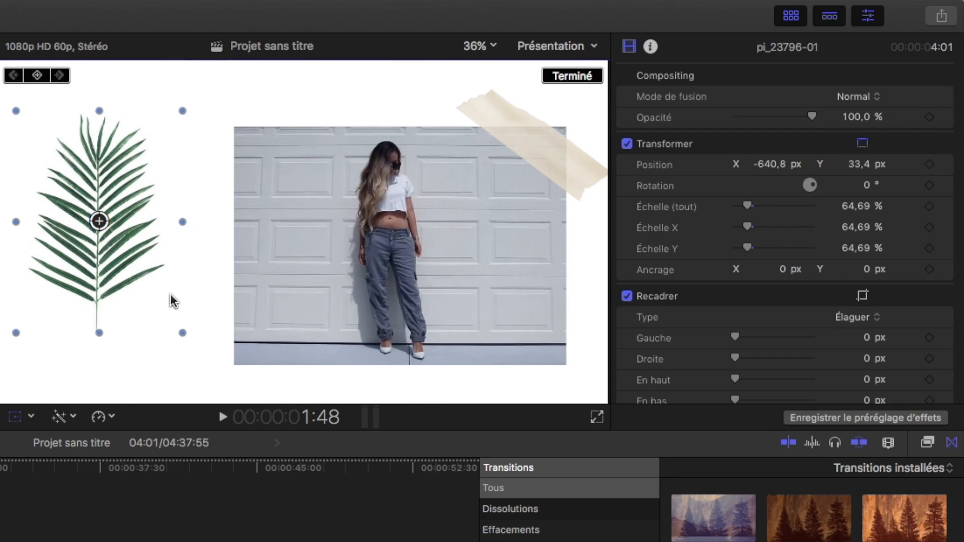
drag(180, 330, 204, 357)
drag(111, 292, 126, 297)
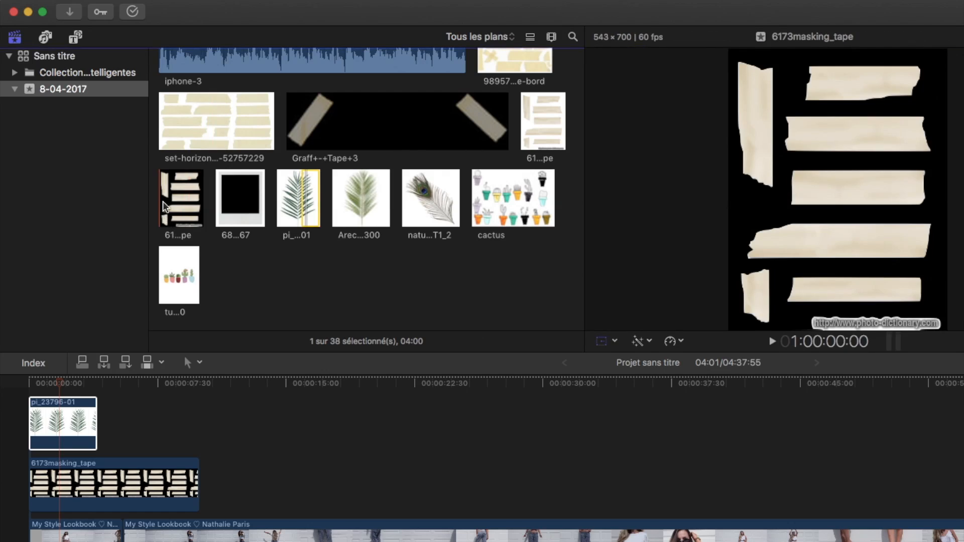
Add a second 6173masking_tape above the palm leaf and crop it to the top horizontal strip, 143.5 px off the left and 548.9 px off the bottom
click(177, 190)
scroll(146, 481, up, 2)
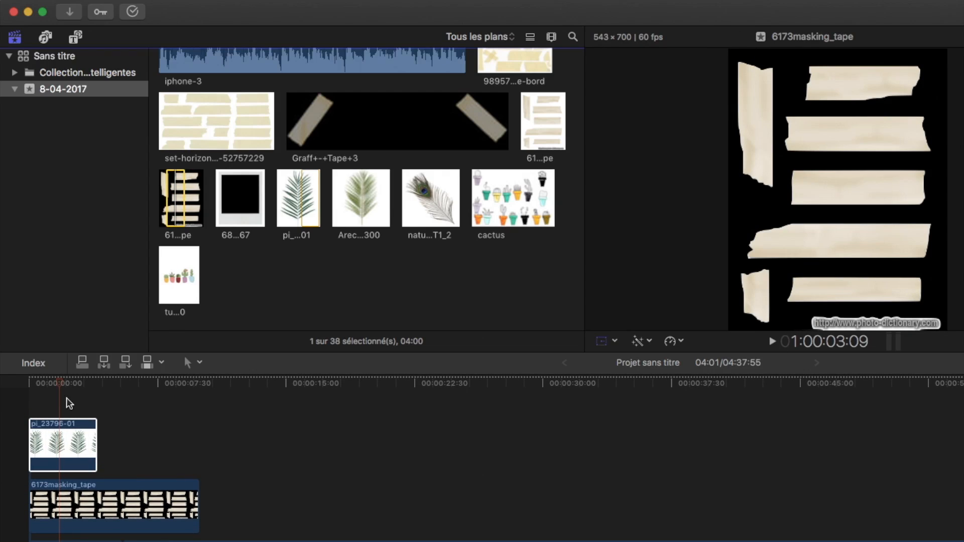
drag(180, 204, 61, 417)
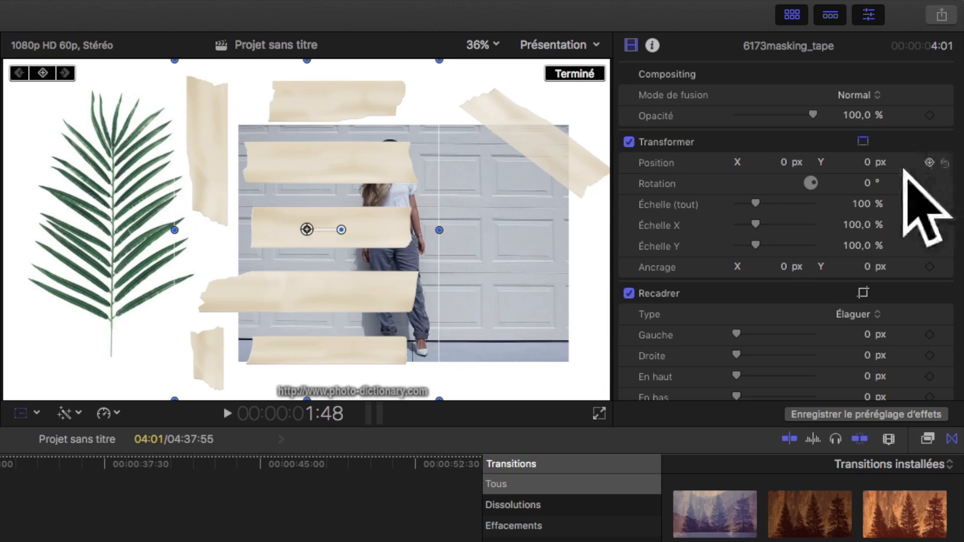
click(863, 292)
drag(175, 399, 244, 95)
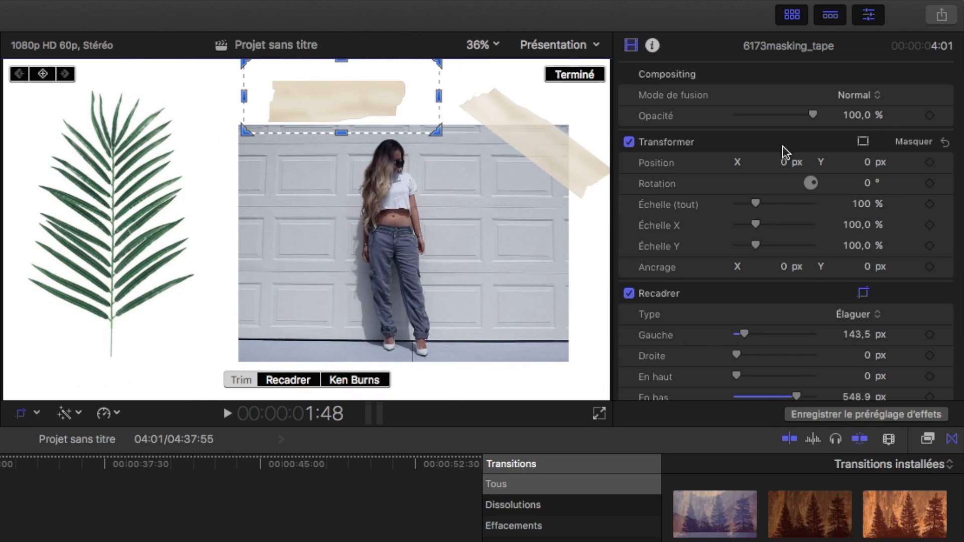
Resize the second tape strip, place it over the palm leaf's stem, and lower its opacity slightly
click(863, 141)
drag(363, 112, 155, 350)
drag(214, 306, 150, 347)
drag(103, 386, 112, 350)
drag(802, 118, 795, 118)
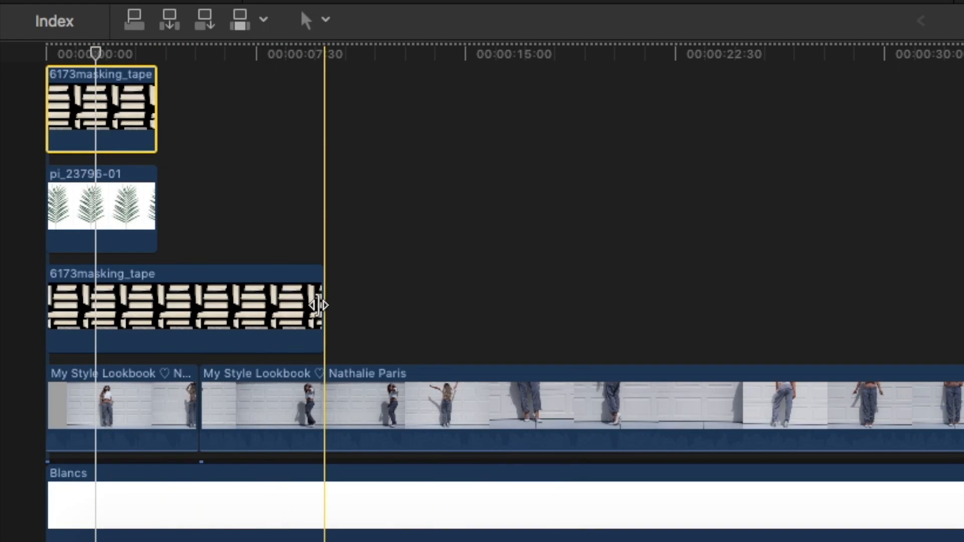
Trim the lower 6173masking_tape clip to 05:29 so it ends with the first lookbook segment
drag(324, 314, 200, 314)
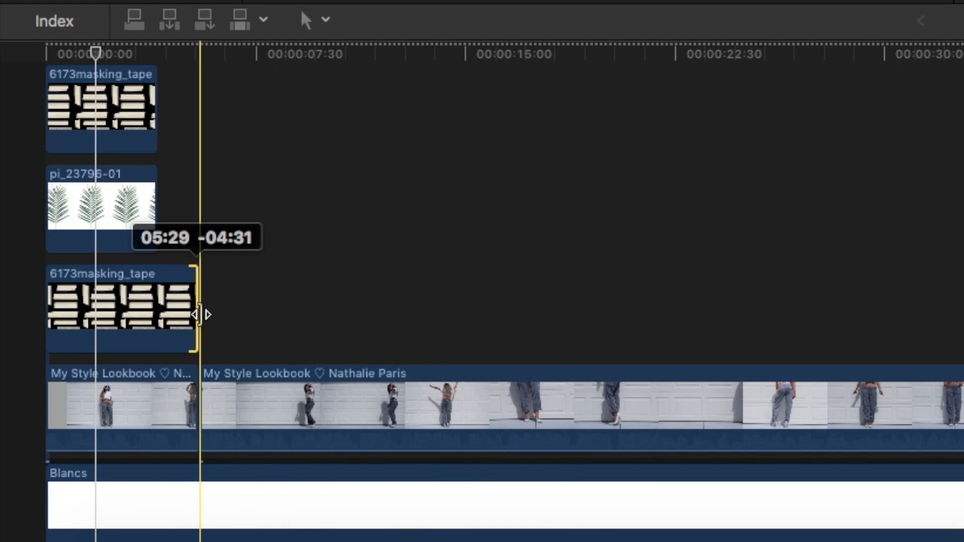
Extend the pi_23796-01 palm leaf and upper 6173masking_tape clips so both end with the first lookbook segment
drag(155, 201, 199, 205)
drag(156, 111, 194, 111)
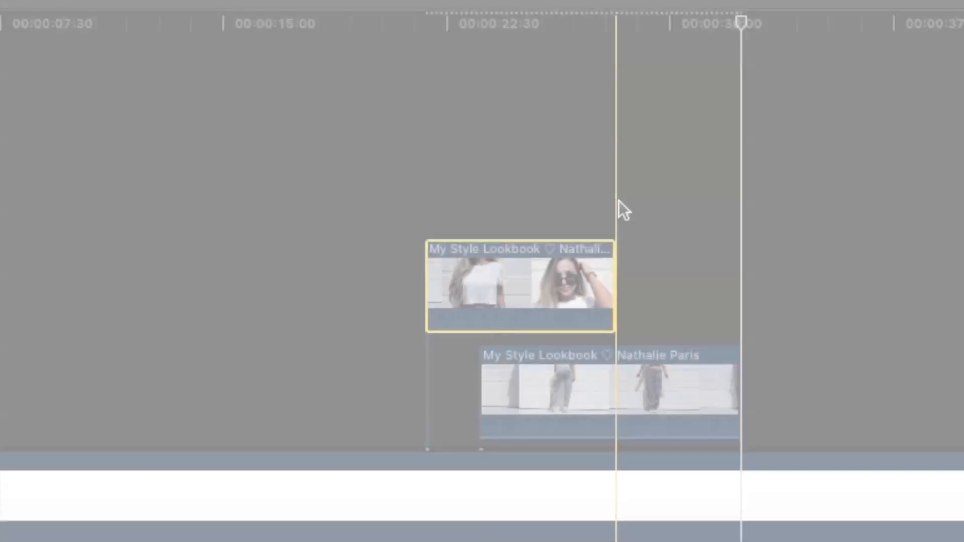
Add the polaroid frame image after the first segment, tilt it about -18.6°, enlarge it, and place it on the canvas's right half
scroll(617, 201, down, 3)
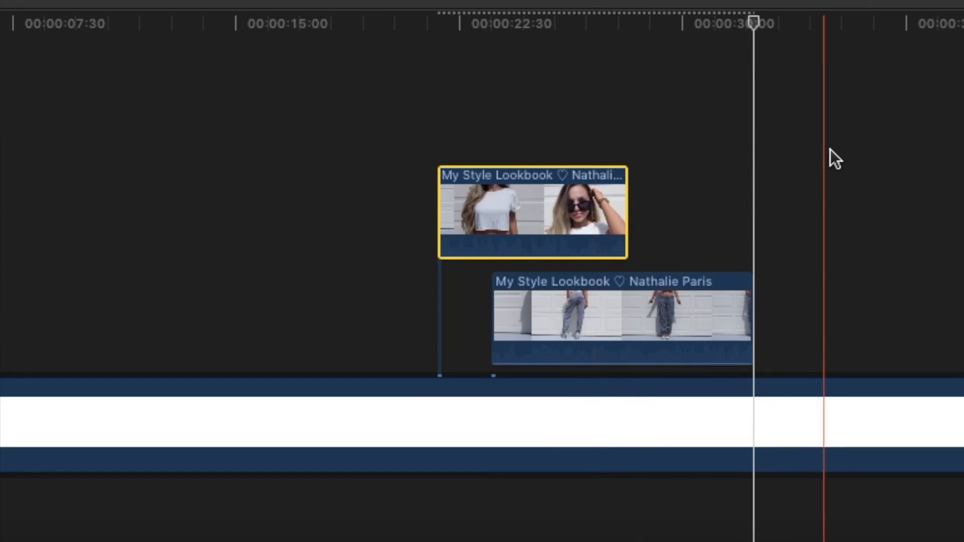
drag(753, 22, 1, 23)
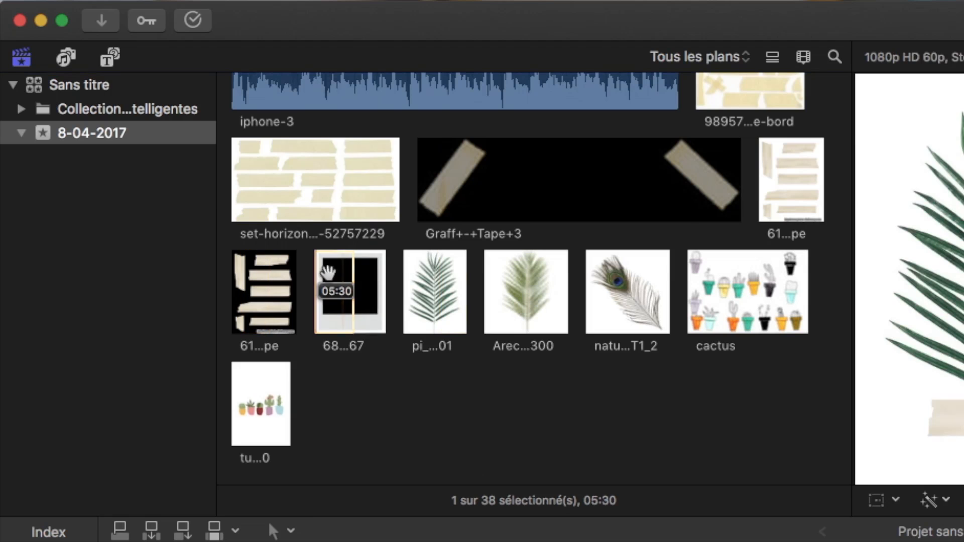
drag(343, 287, 336, 271)
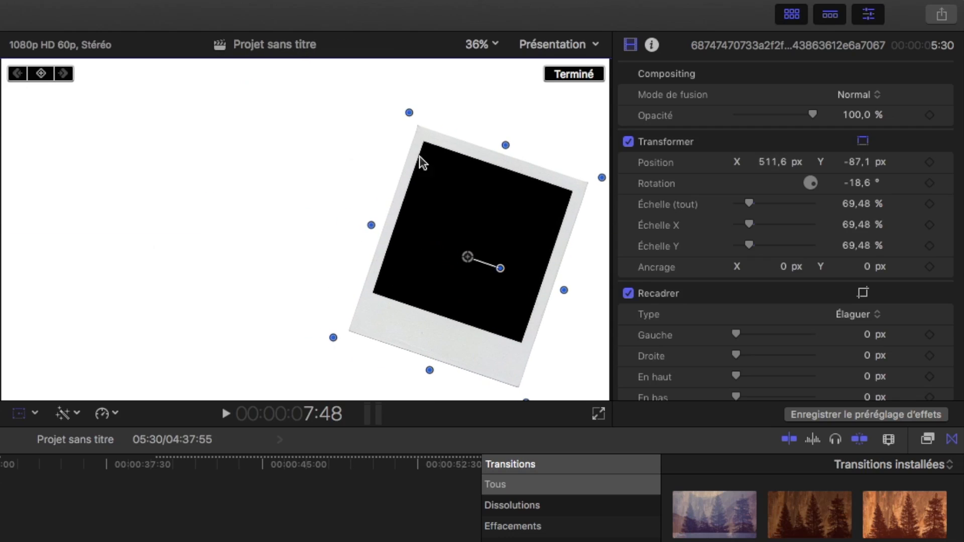
drag(409, 120, 401, 89)
drag(454, 185, 452, 180)
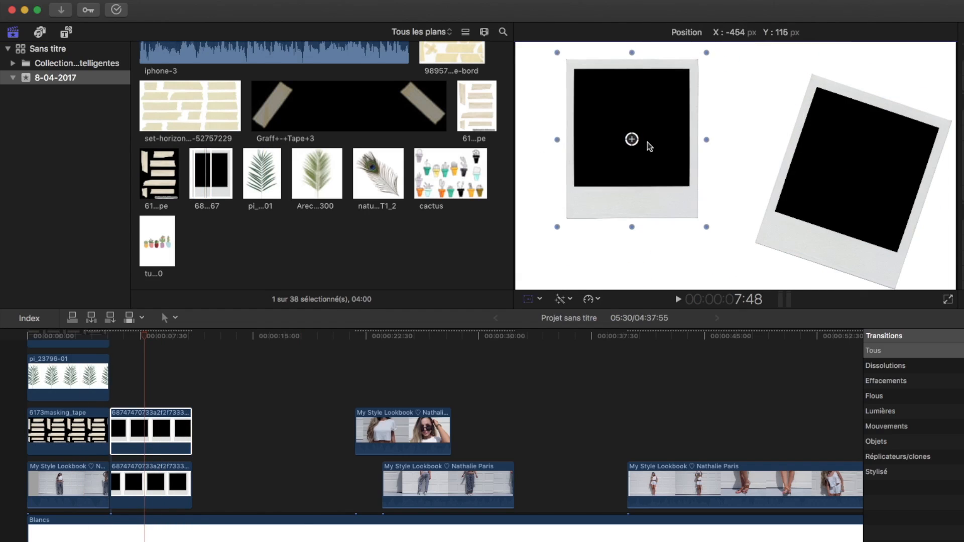
Enlarge the second polaroid frame, tilt it counterclockwise, and position it on the left half of the canvas
drag(660, 139, 659, 134)
mouse_move(722, 211)
mouse_down()
mouse_move(740, 226)
mouse_move(725, 214)
mouse_up()
drag(634, 150, 626, 164)
drag(716, 227, 723, 233)
drag(628, 163, 635, 166)
click(936, 53)
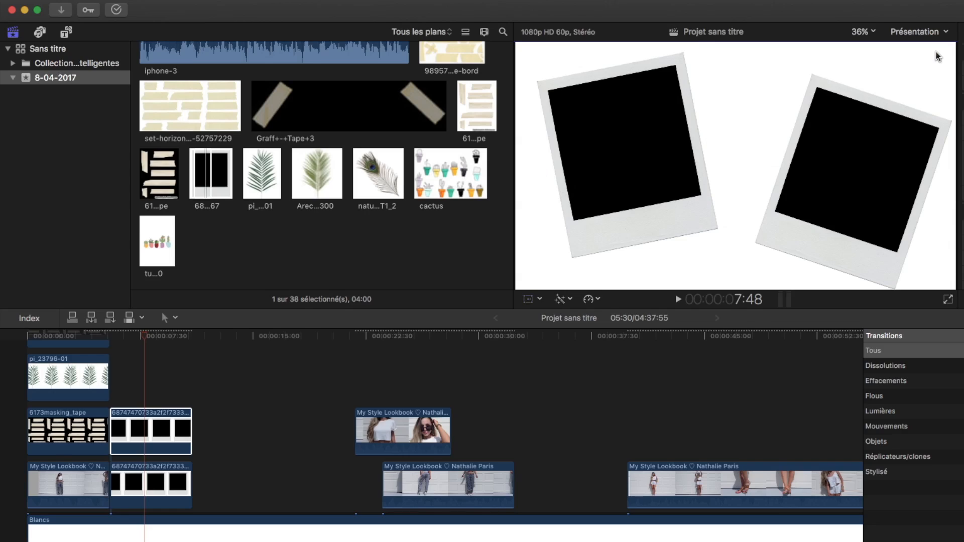
Move the white T-shirt lookbook clip directly above the two polaroid clips and trim its end to match theirs
drag(393, 421, 134, 368)
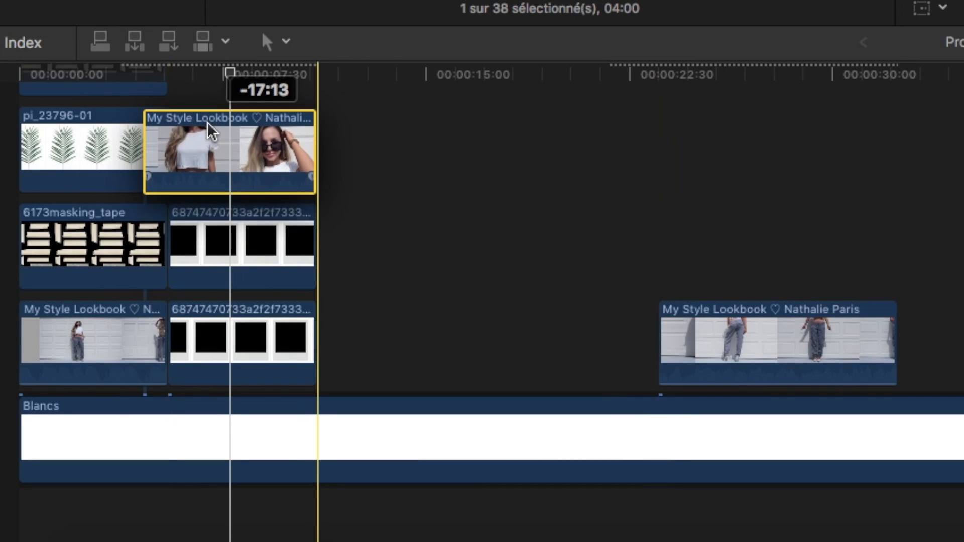
drag(211, 132, 234, 130)
click(325, 141)
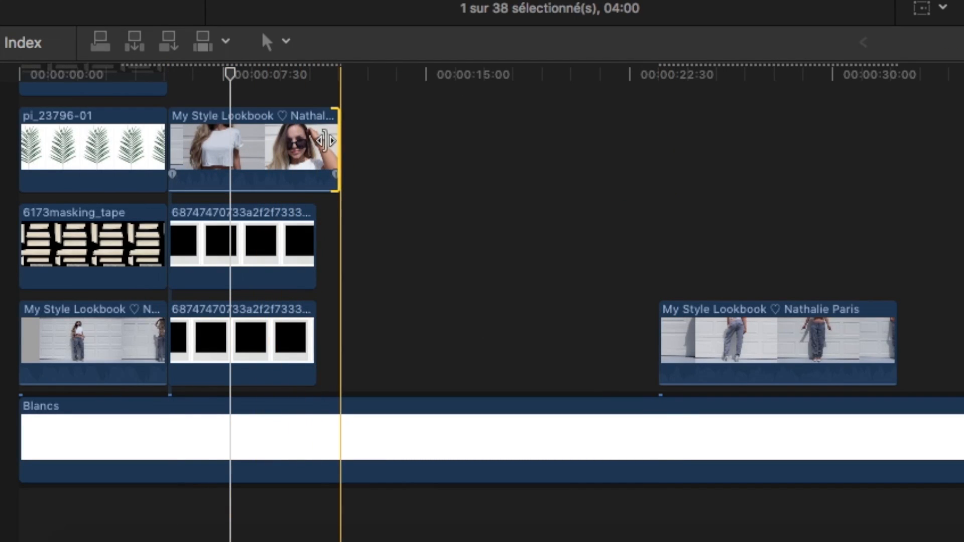
drag(325, 141, 316, 141)
Scale down the white T-shirt clip, rotate it about 11.4°, and position it to cover the left polaroid's black window
click(277, 146)
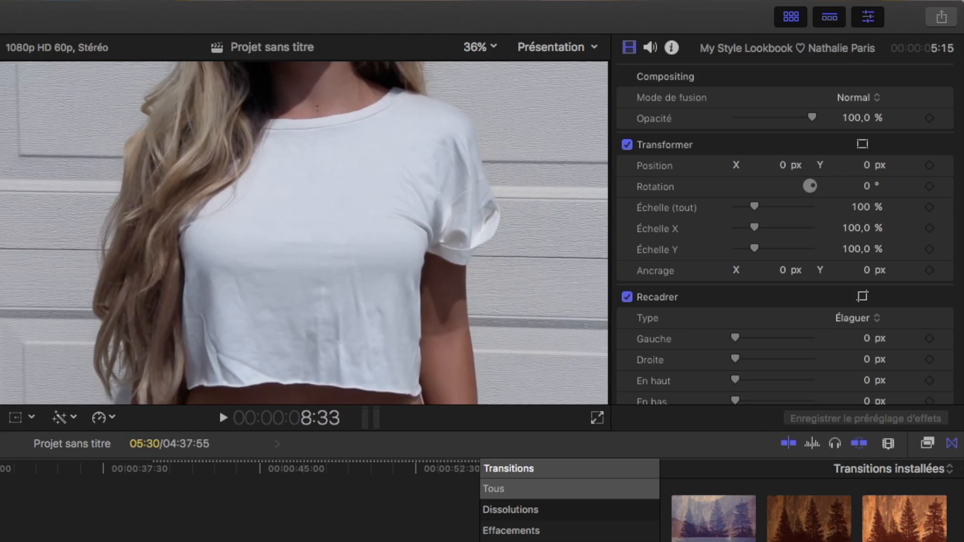
click(862, 144)
drag(2, 65, 155, 151)
drag(303, 233, 239, 202)
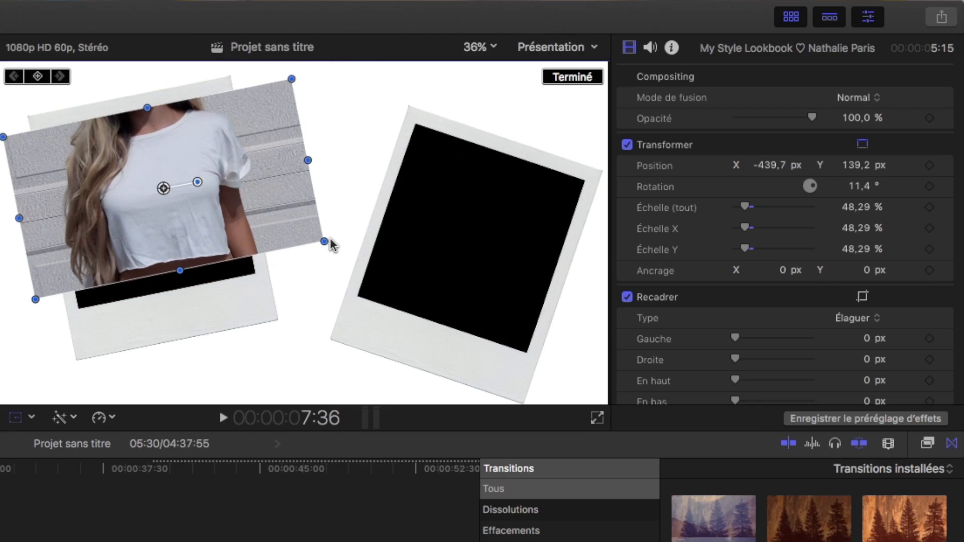
drag(327, 248, 338, 243)
drag(257, 212, 261, 213)
drag(307, 82, 316, 71)
drag(284, 153, 287, 150)
Crop both sides of the white T-shirt clip to fit the left polaroid's window
click(862, 296)
drag(4, 235, 115, 216)
drag(337, 163, 282, 151)
click(572, 77)
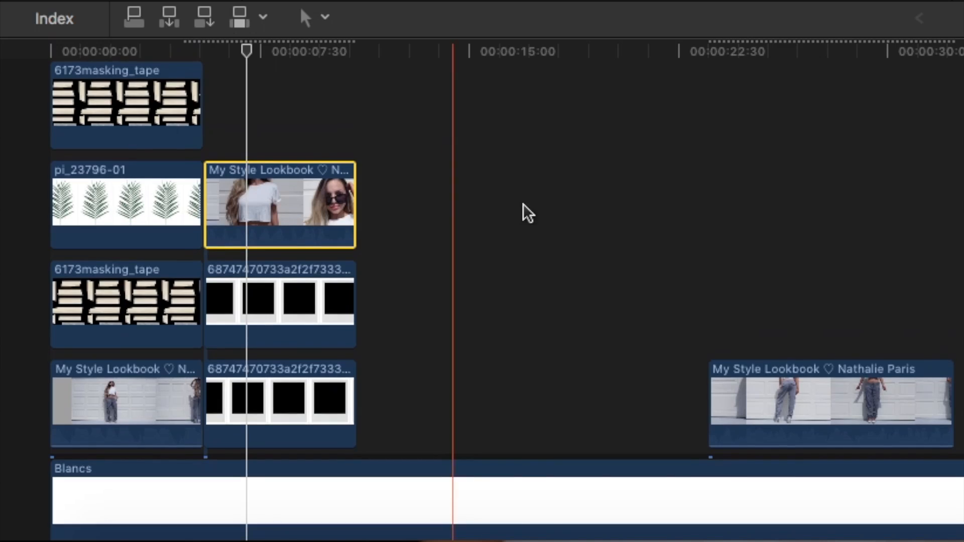
Move the cargo-pants lookbook clip to the top of the polaroid stack and display that section
click(761, 381)
drag(761, 382, 278, 90)
click(258, 50)
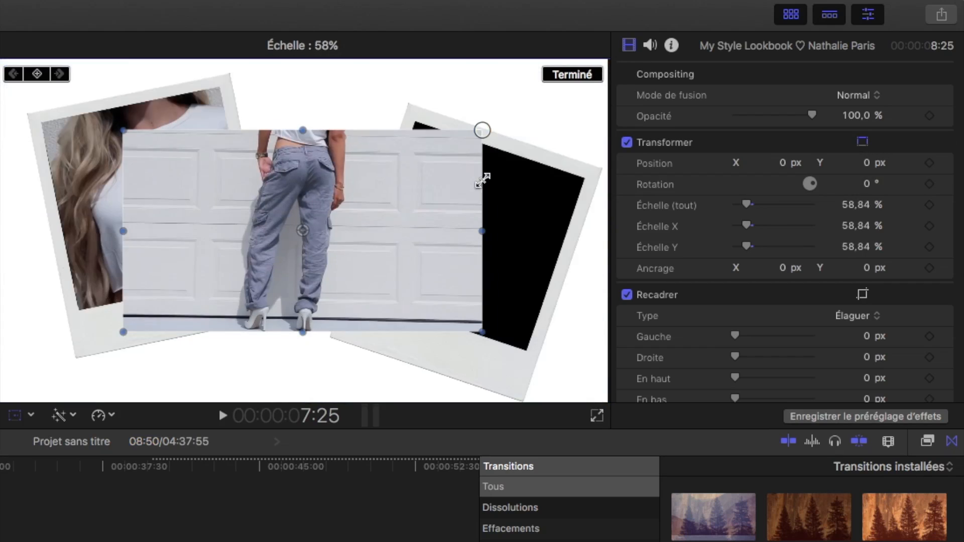
Scale the cargo-pants clip to 54.42%, rotate it -18.3° over the right polaroid, and crop it to the frame's window
drag(321, 211, 333, 230)
drag(333, 79, 343, 99)
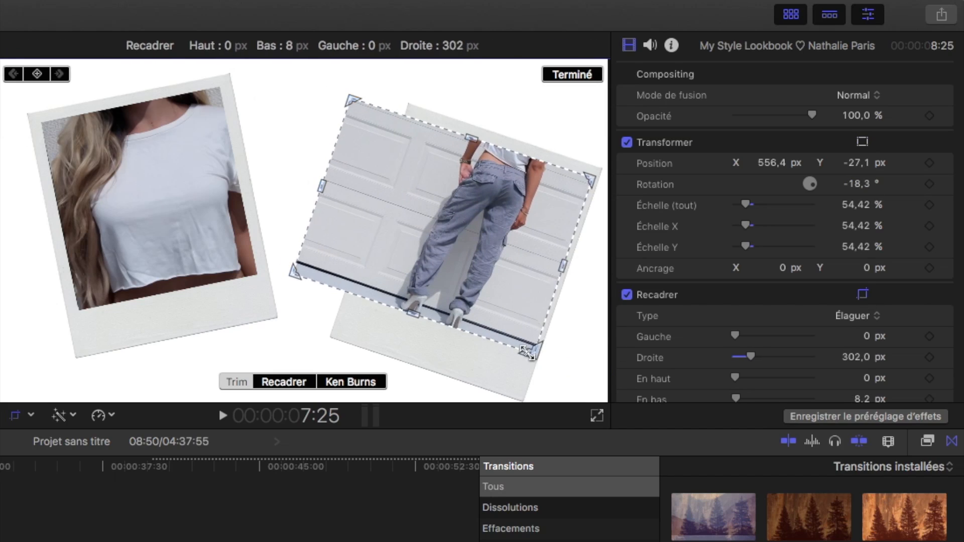
drag(301, 236, 352, 236)
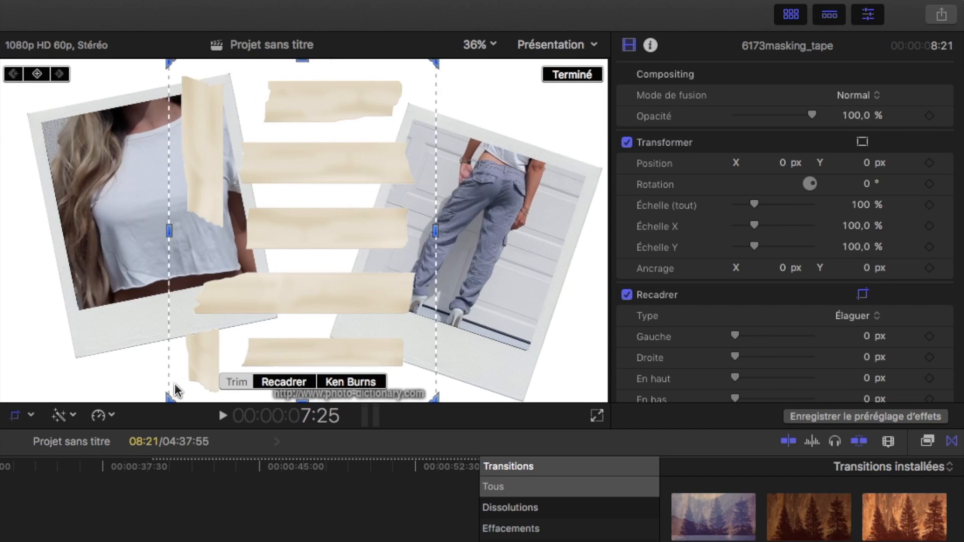
Crop the new 6173masking_tape to its top horizontal strip, place it across the right polaroid's upper edge, and lower its opacity
drag(172, 397, 243, 133)
drag(525, 70, 557, 75)
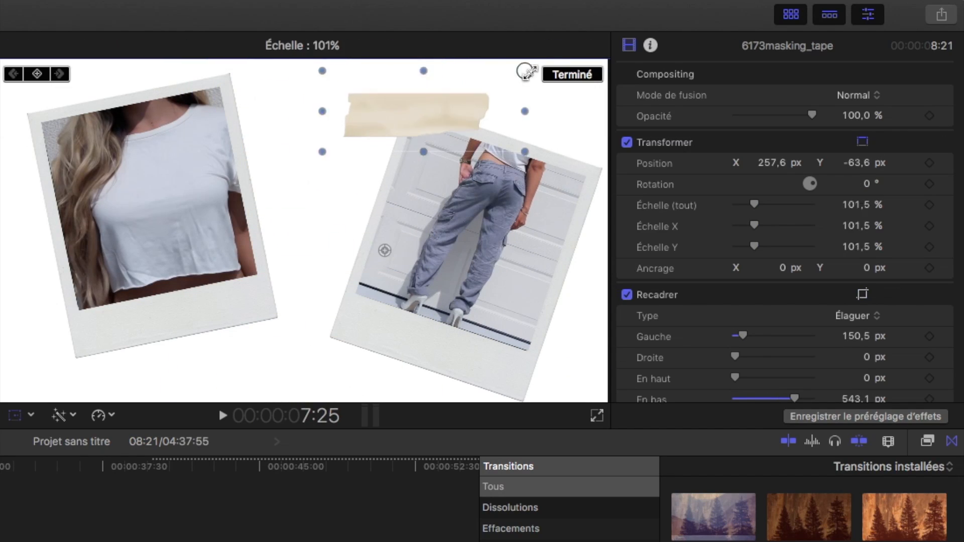
drag(812, 115, 779, 115)
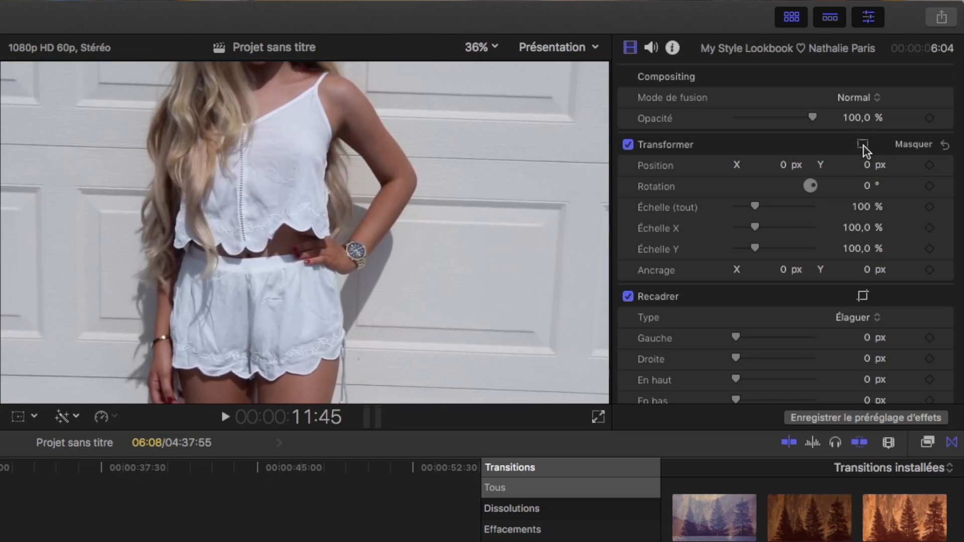
Scale down the white-shorts lookbook clip so a white margin surrounds it on the canvas
click(863, 144)
drag(609, 402, 506, 336)
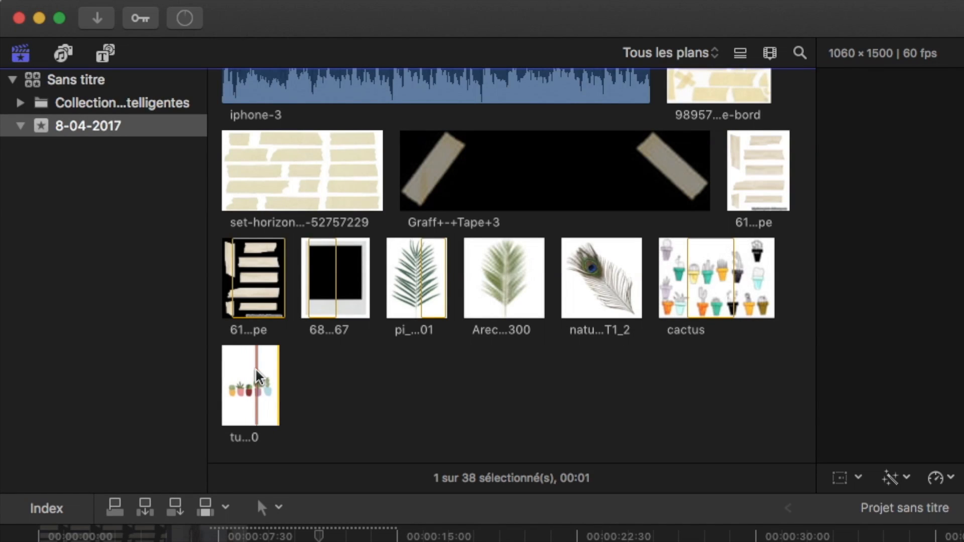
Add the tumblr potted-cactus image beneath the white-shorts clip and shift it down so the pots show below the picture
drag(242, 397, 275, 412)
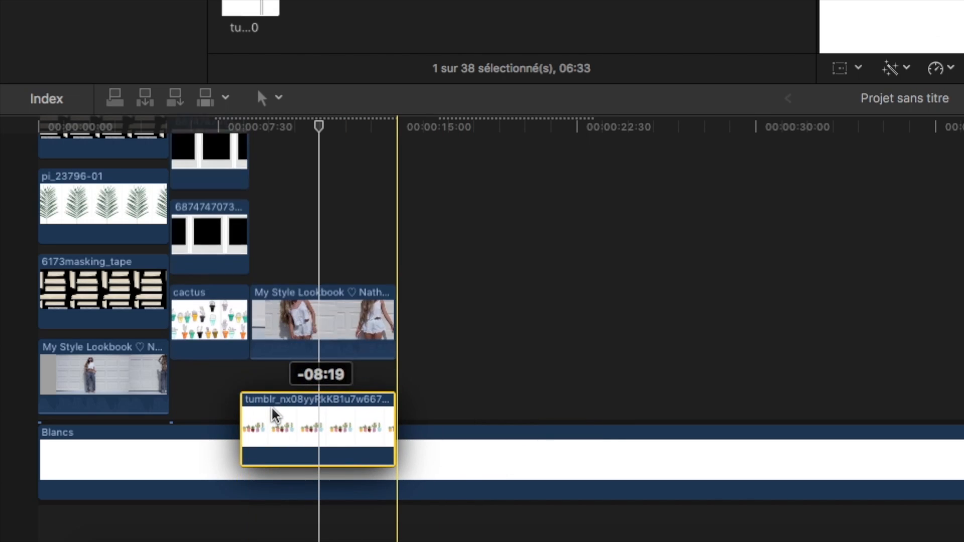
drag(275, 415, 285, 363)
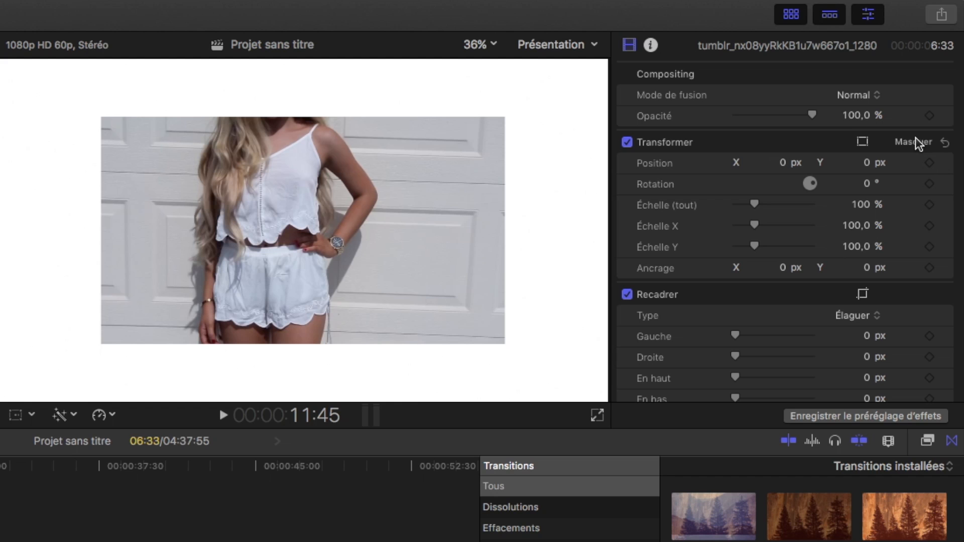
click(862, 141)
drag(366, 209, 350, 310)
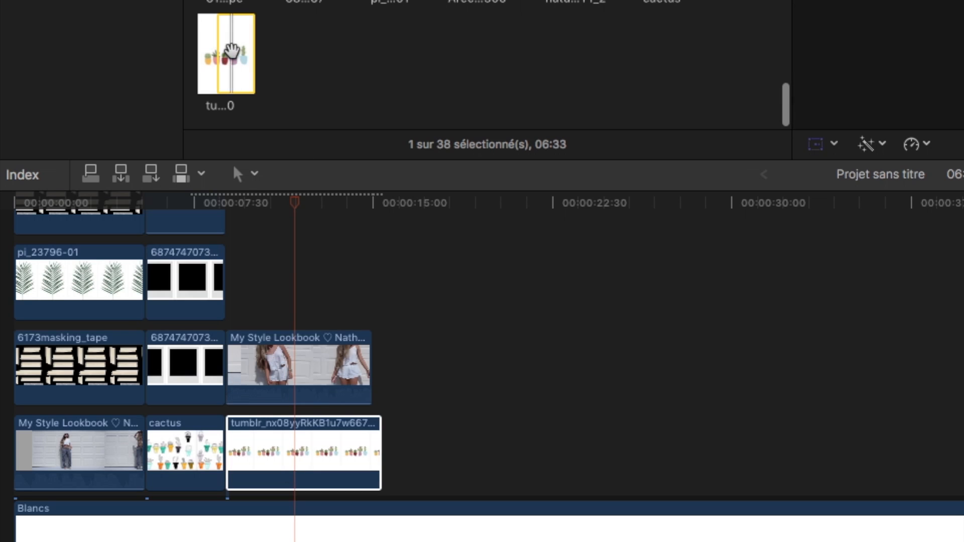
Add a second potted-cactus image beneath the white-shorts clip and position it at X -26.9 px, Y 427.0 px above the picture
drag(231, 50, 238, 381)
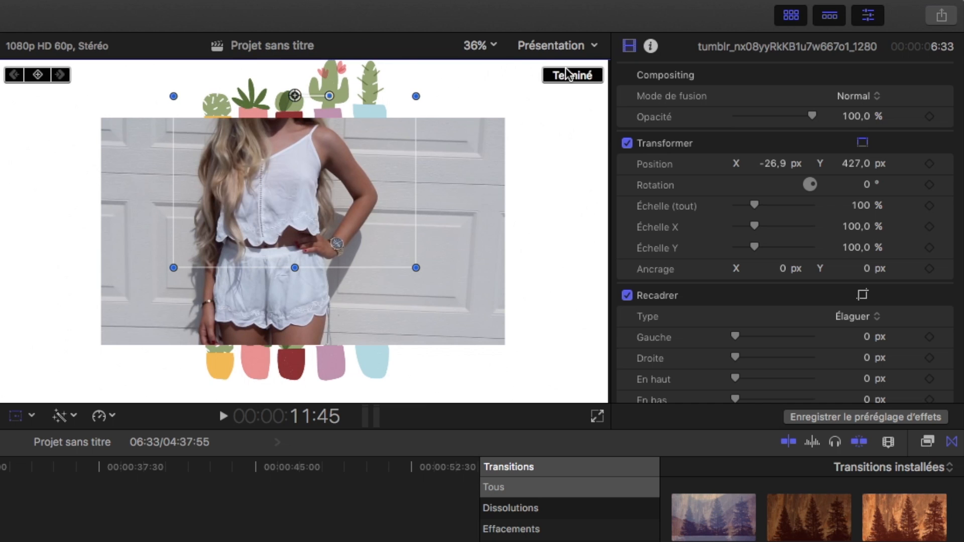
click(567, 75)
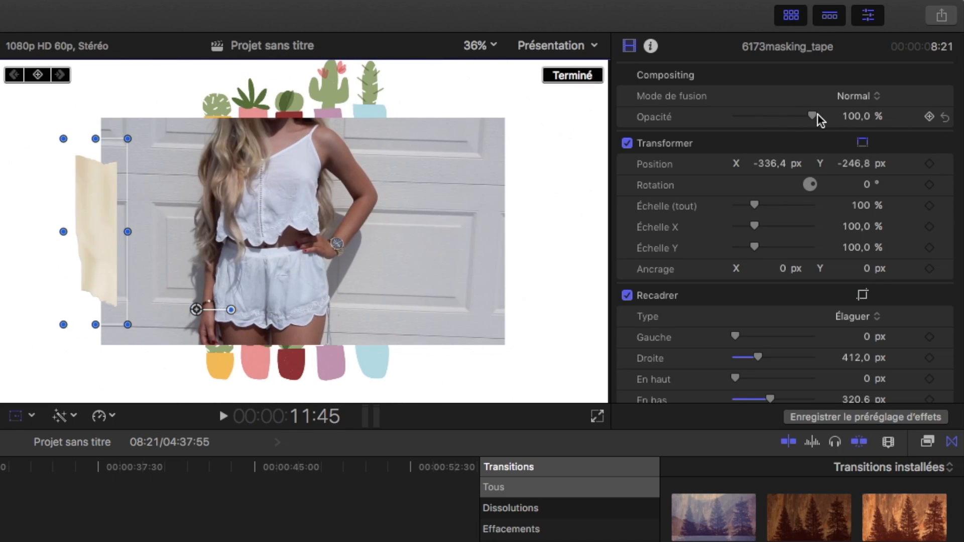
Lower the opacity of the vertical tape strip on the picture's left edge to 69.36%
drag(812, 116, 789, 116)
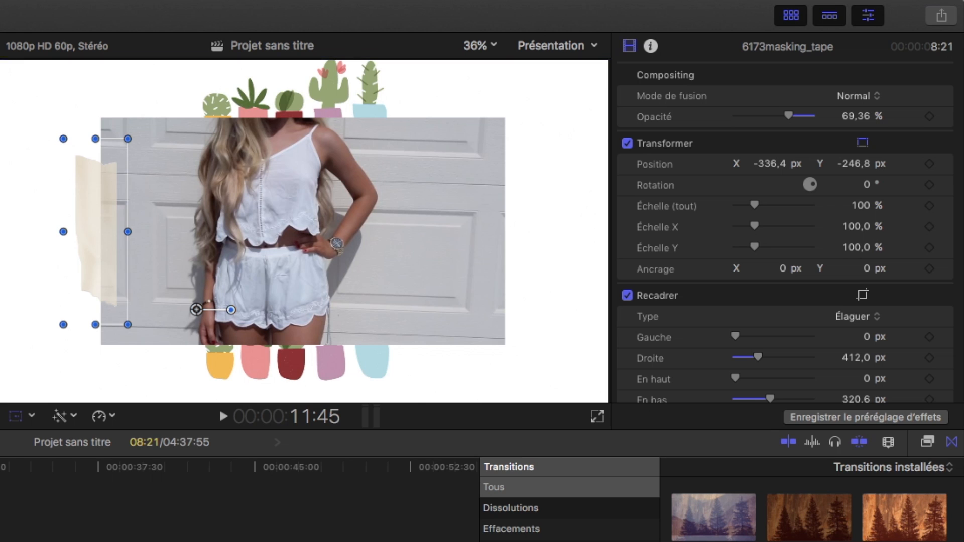